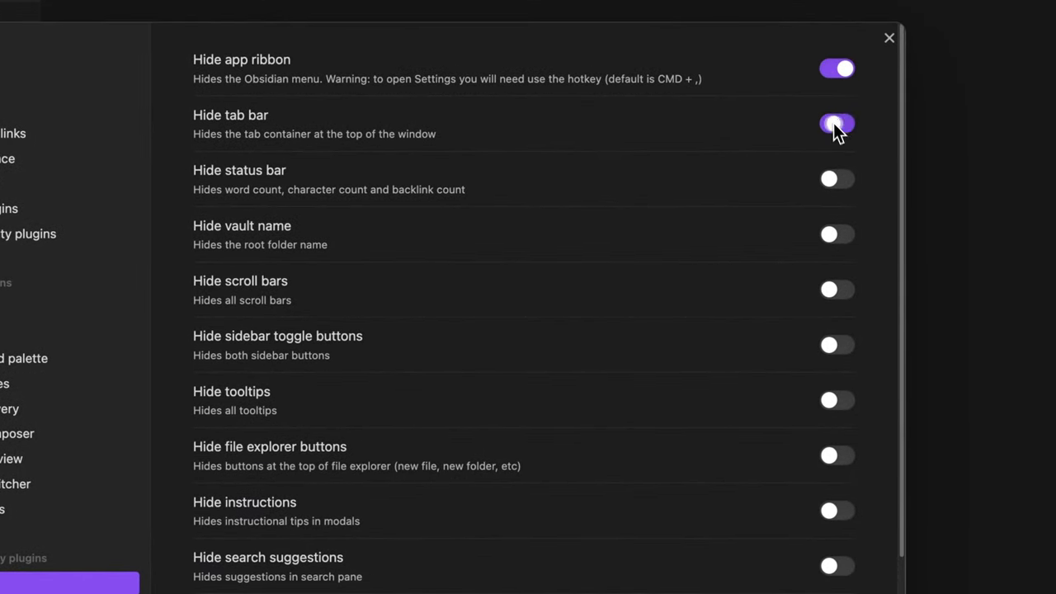
# Step: Enable hiding of the status bar, vault name, scroll bars, sidebar toggle buttons and tooltips in the Hider plugin settings
pyautogui.click(838, 235)
pyautogui.click(839, 291)
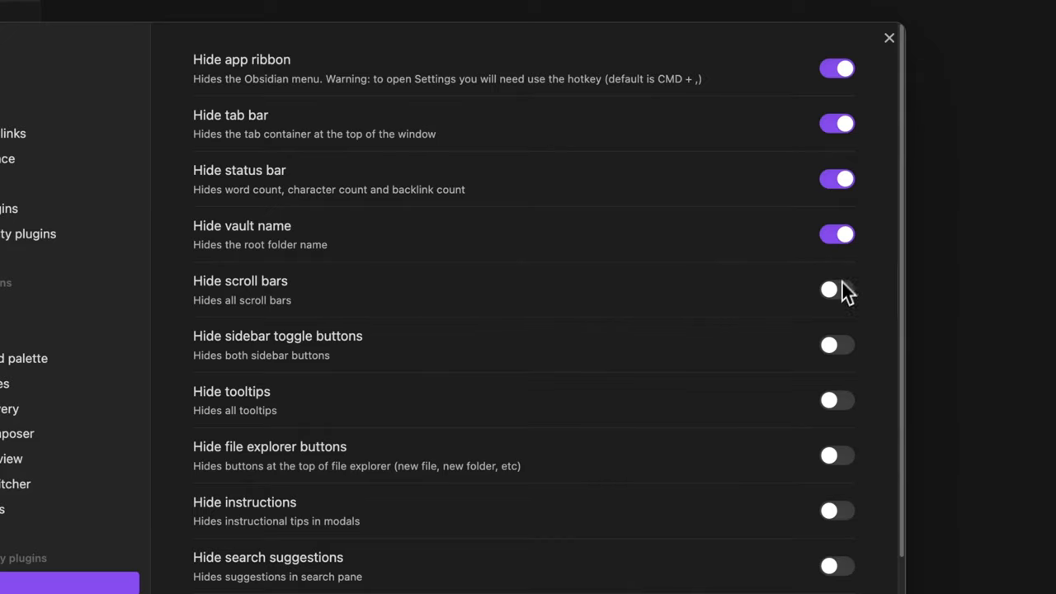
pyautogui.click(844, 400)
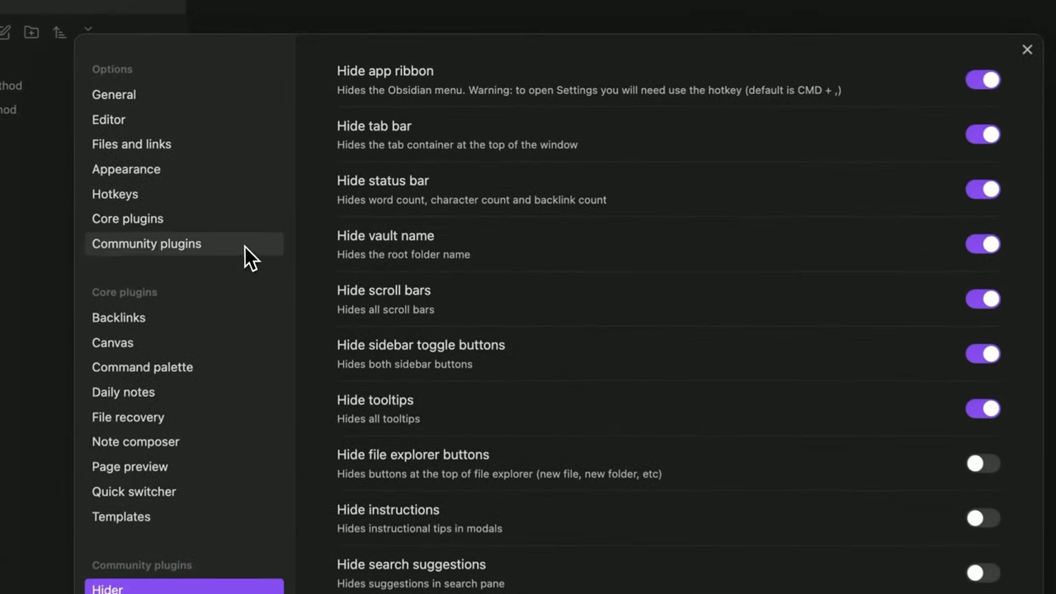
# Step: Uninstall the Hider community plugin
pyautogui.click(244, 245)
pyautogui.click(950, 427)
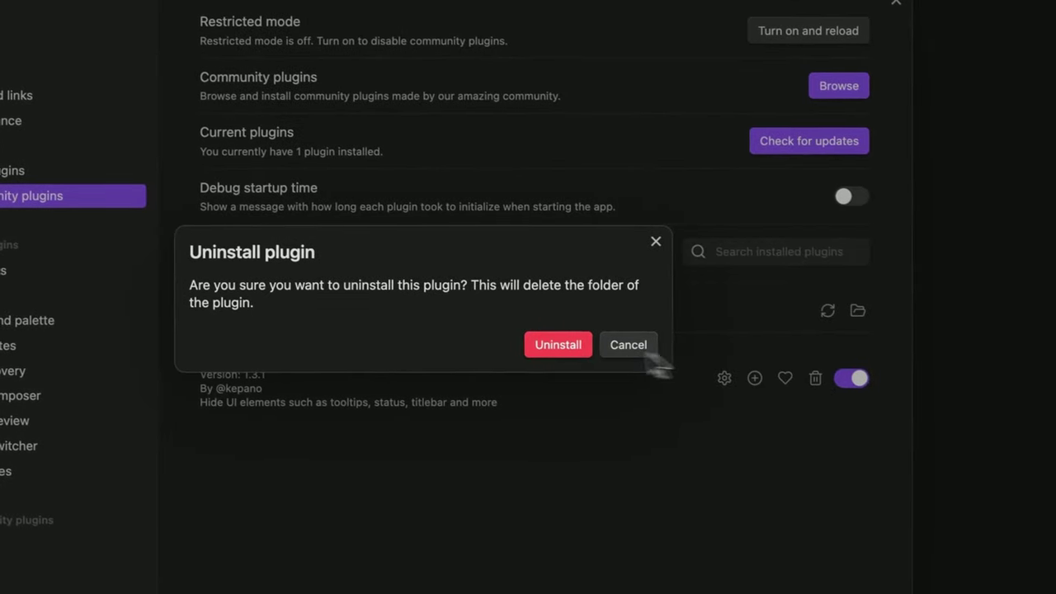
pyautogui.click(564, 346)
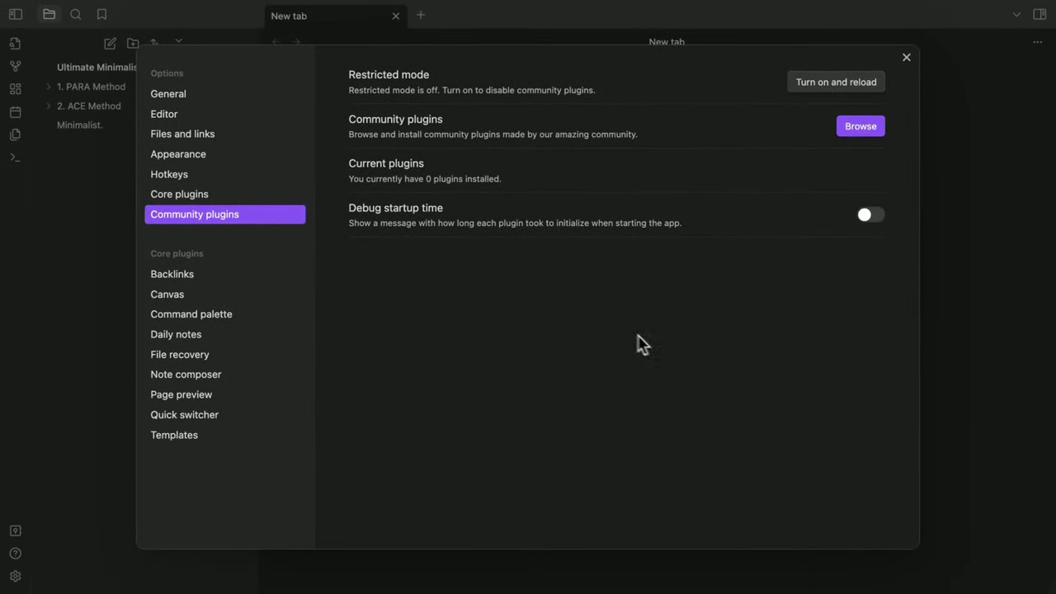
# Step: Look through the full list of core plugins in the settings
pyautogui.click(272, 196)
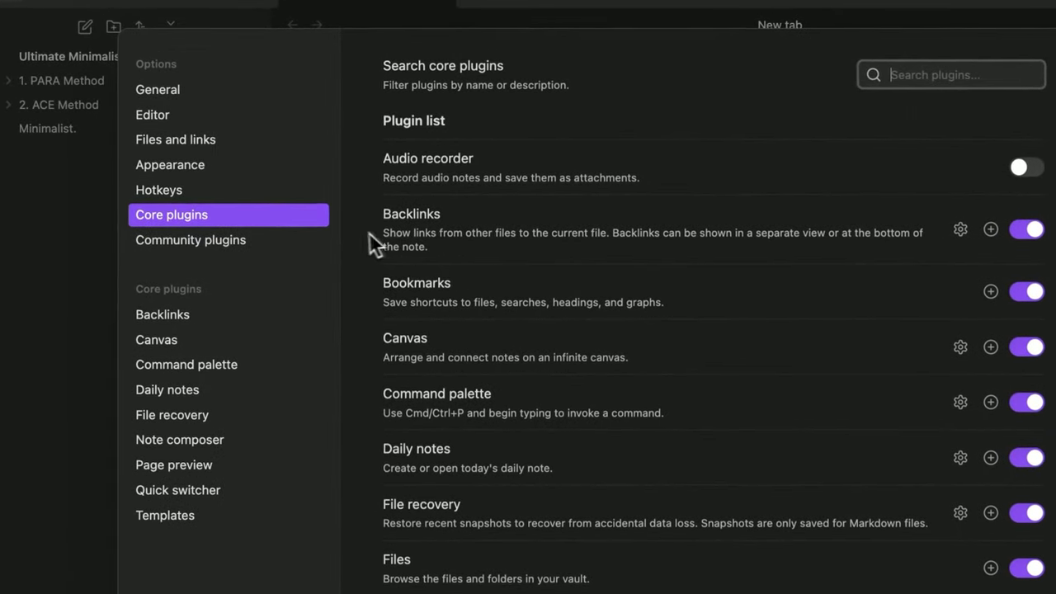
pyautogui.scroll(-5, 363, 233)
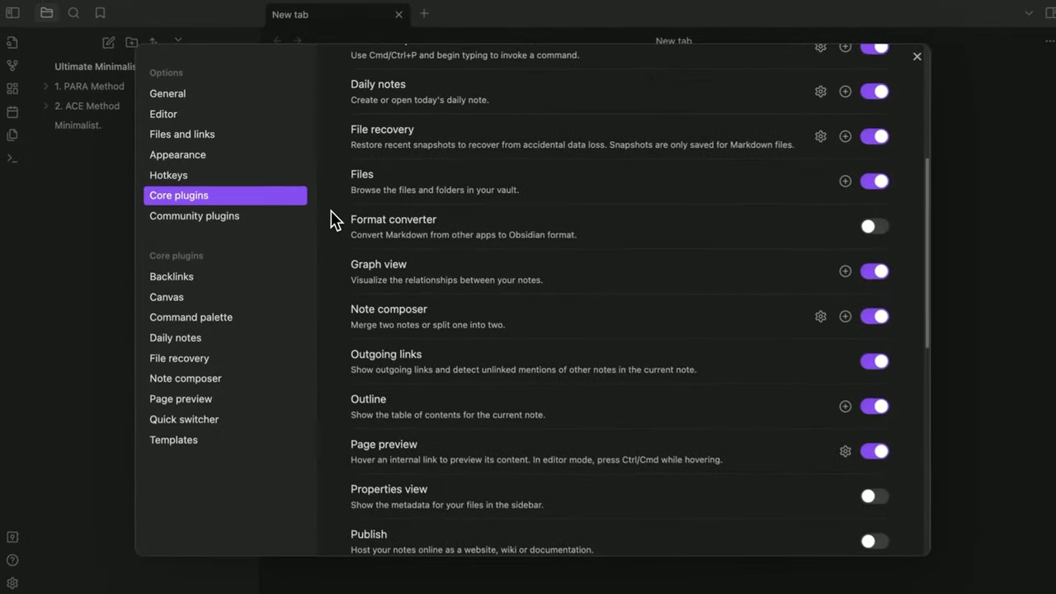
pyautogui.scroll(-5, 345, 230)
pyautogui.scroll(-3, 328, 217)
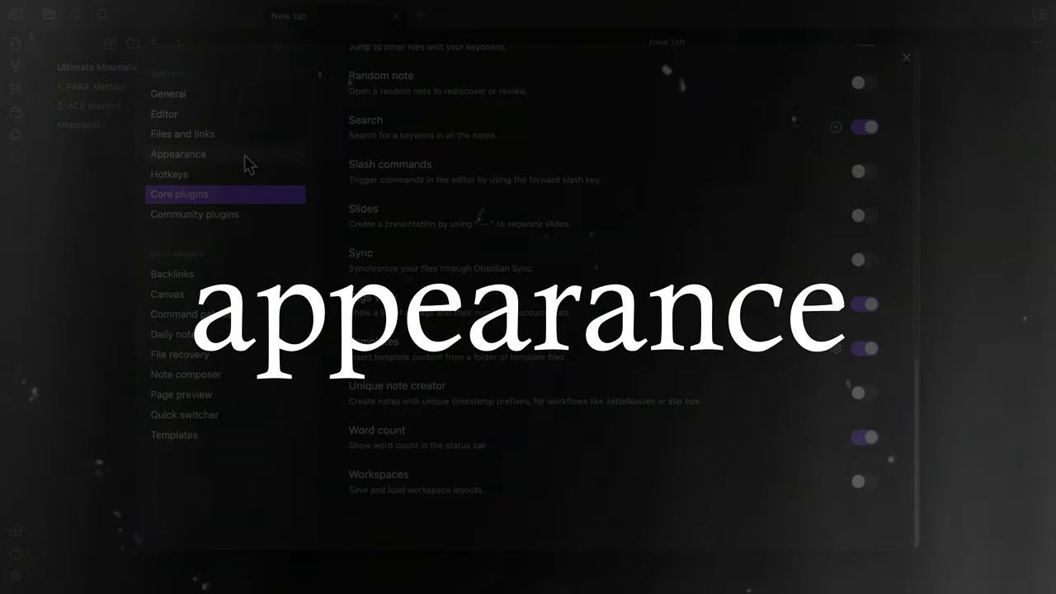
# Step: Review the appearance settings, search the community themes for "minimal" and view the Minimal theme's page, leaving without installing it
pyautogui.click(245, 155)
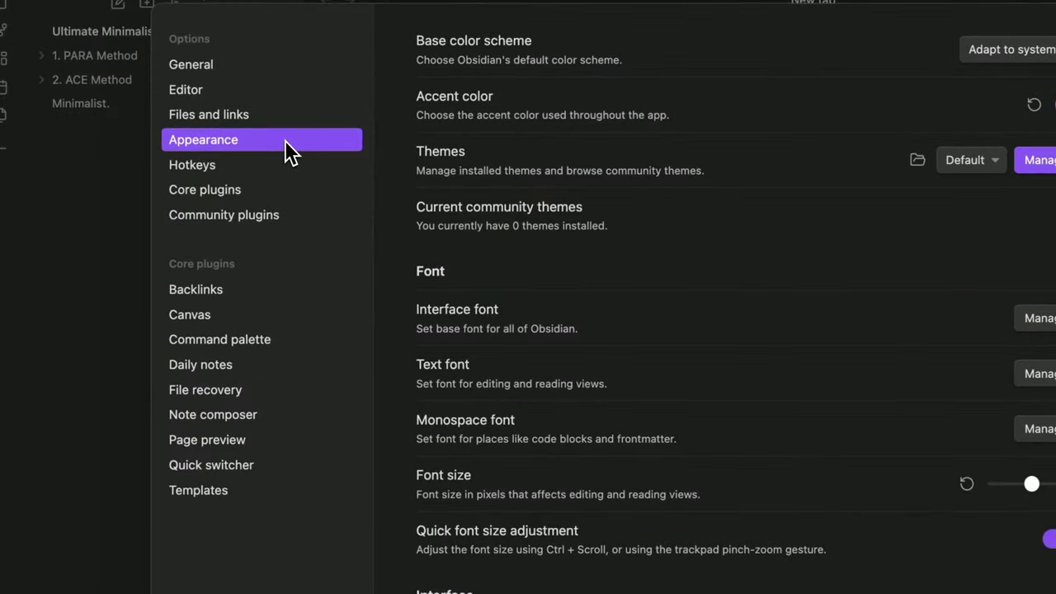
pyautogui.scroll(-3, 338, 379)
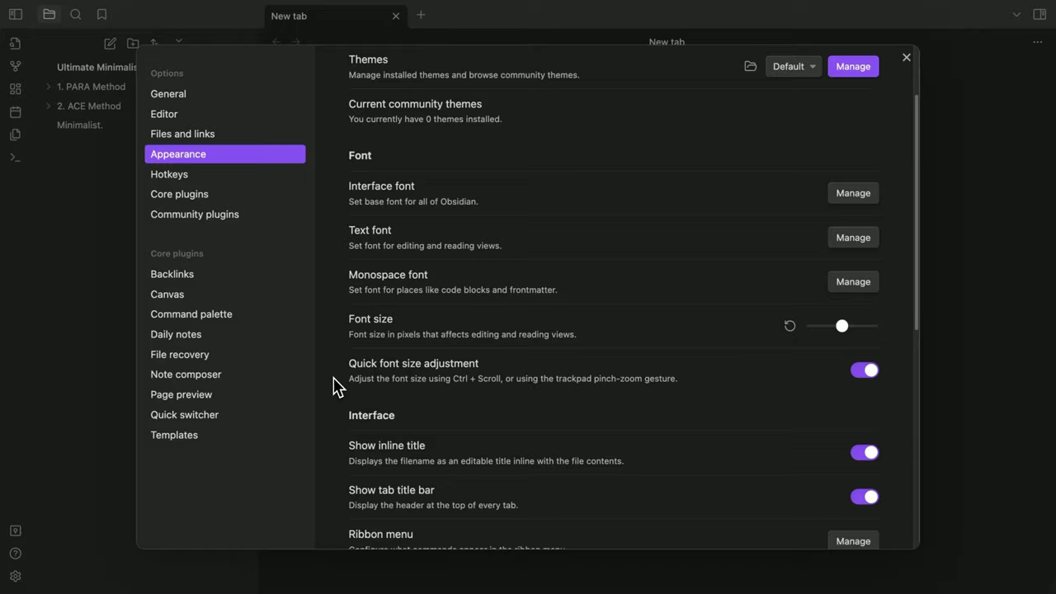
pyautogui.scroll(3, 580, 259)
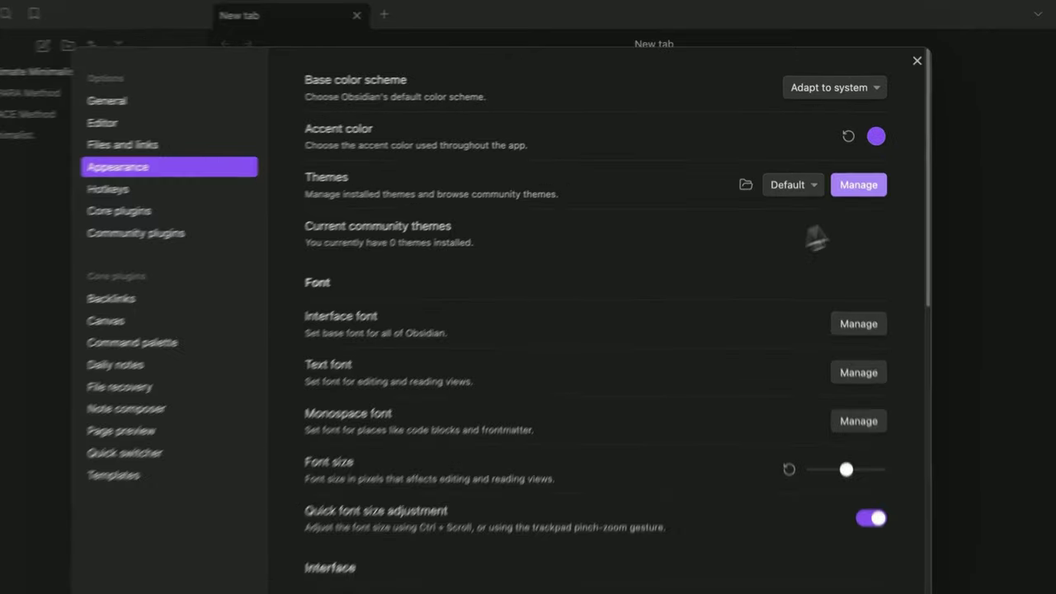
pyautogui.click(853, 170)
pyautogui.write('minimal')
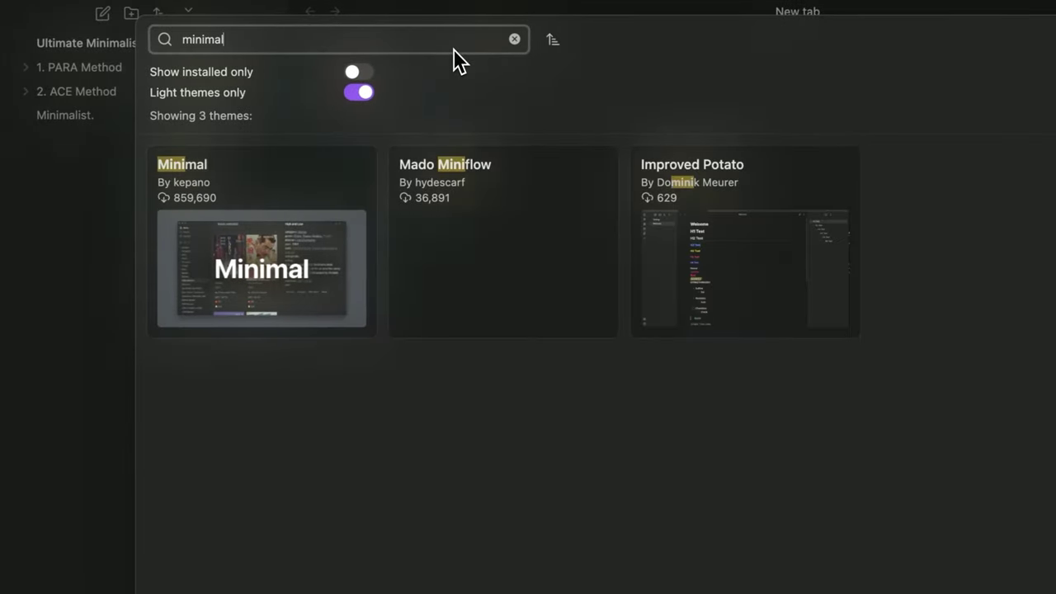
pyautogui.click(262, 239)
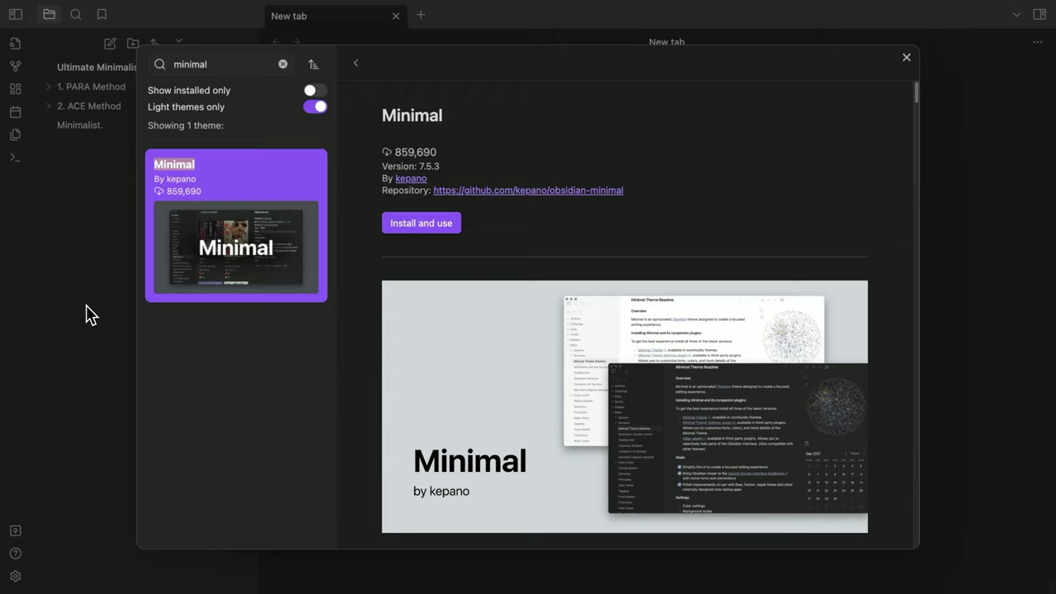
pyautogui.press('Escape')
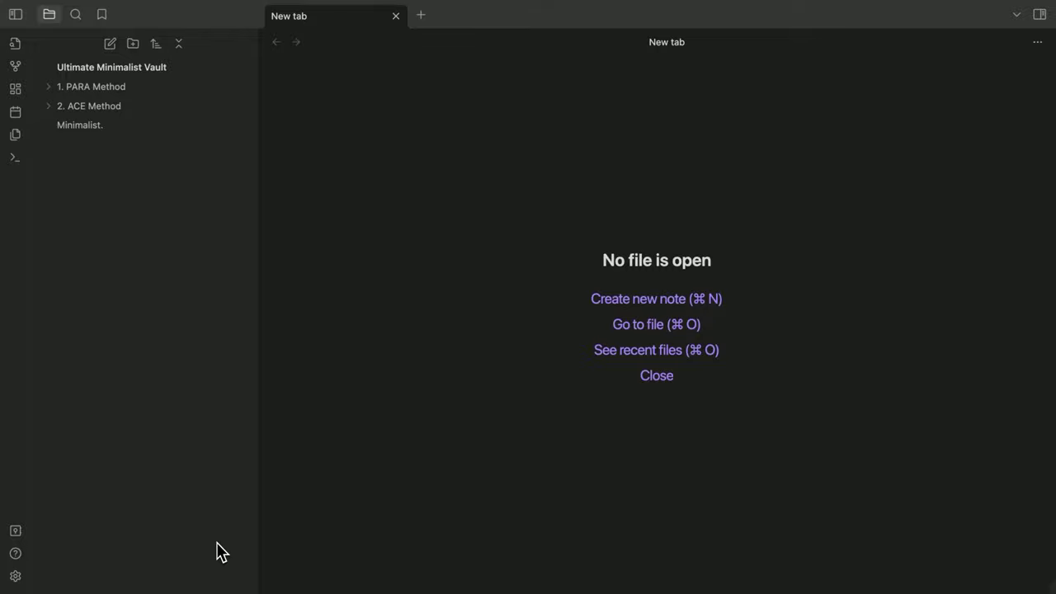
# Step: Expand the 1. PARA Method and 2. ACE Method folders to view their subfolders, and delete both folders from the vault
pyautogui.click(51, 91)
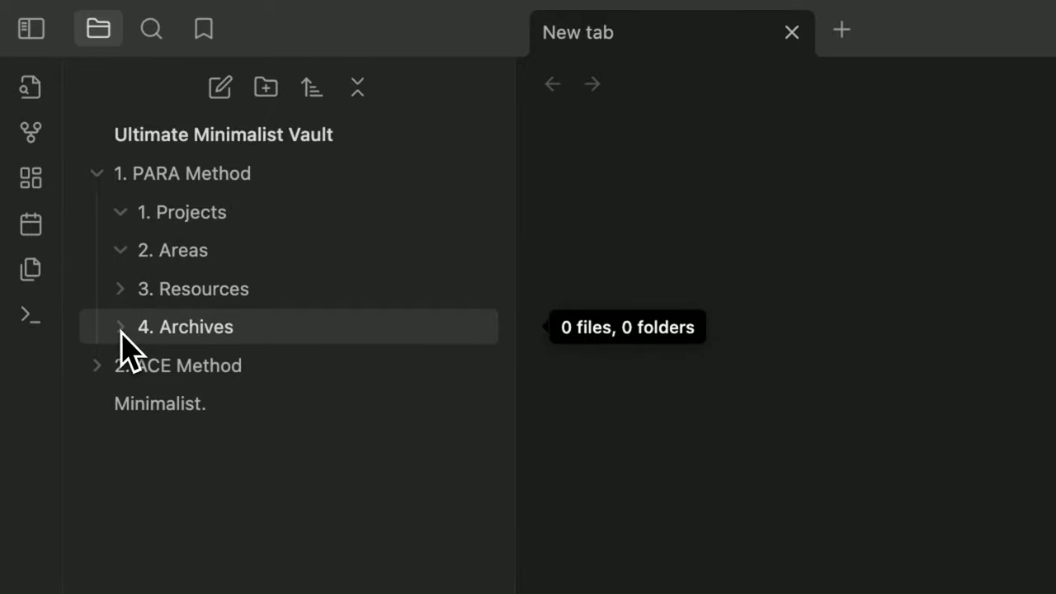
pyautogui.click(95, 368)
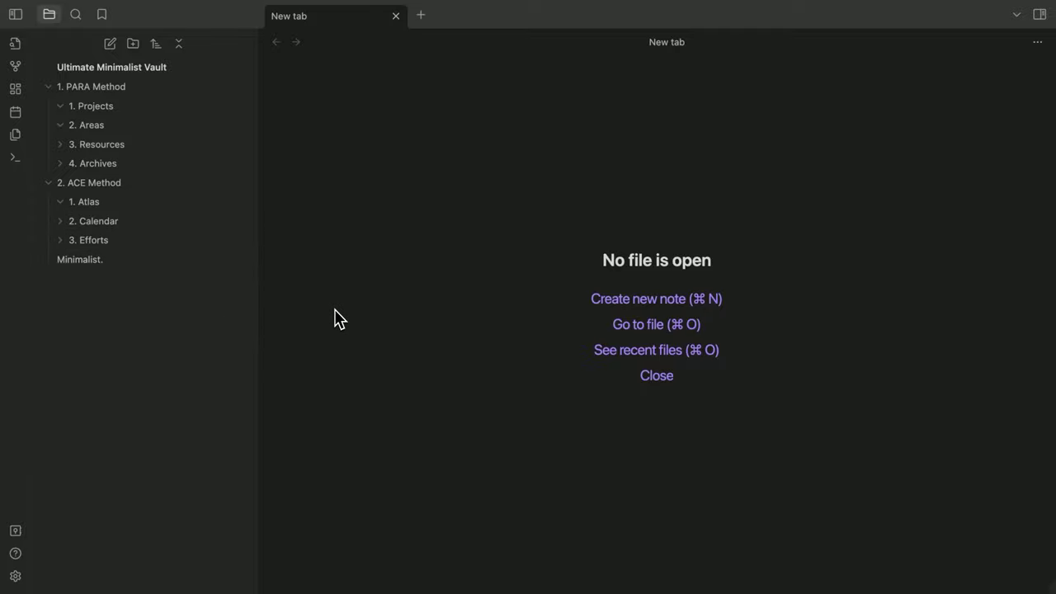
pyautogui.rightClick(76, 87)
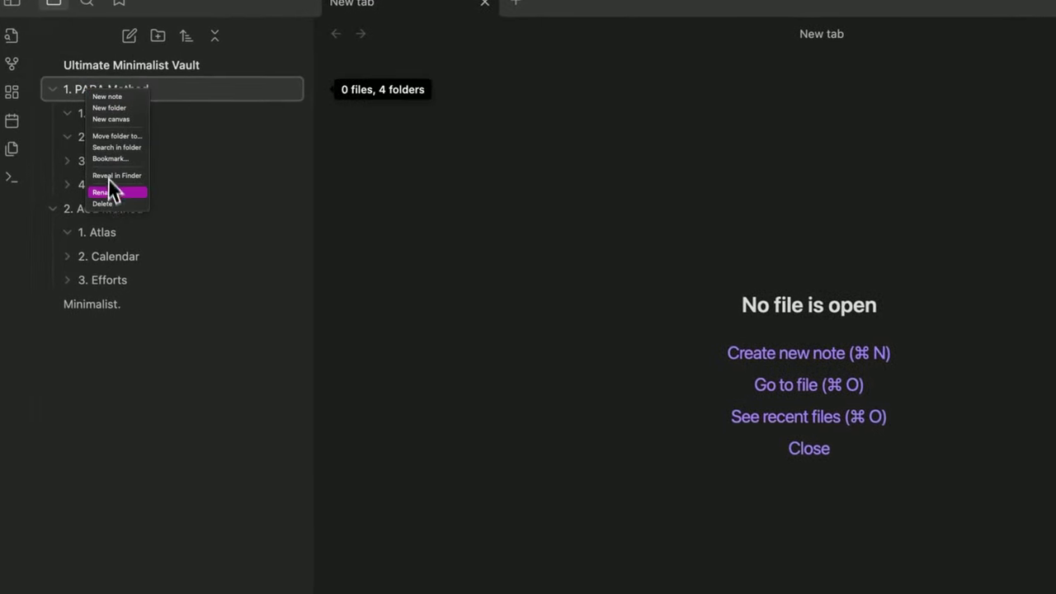
pyautogui.click(109, 205)
pyautogui.click(349, 401)
pyautogui.click(711, 408)
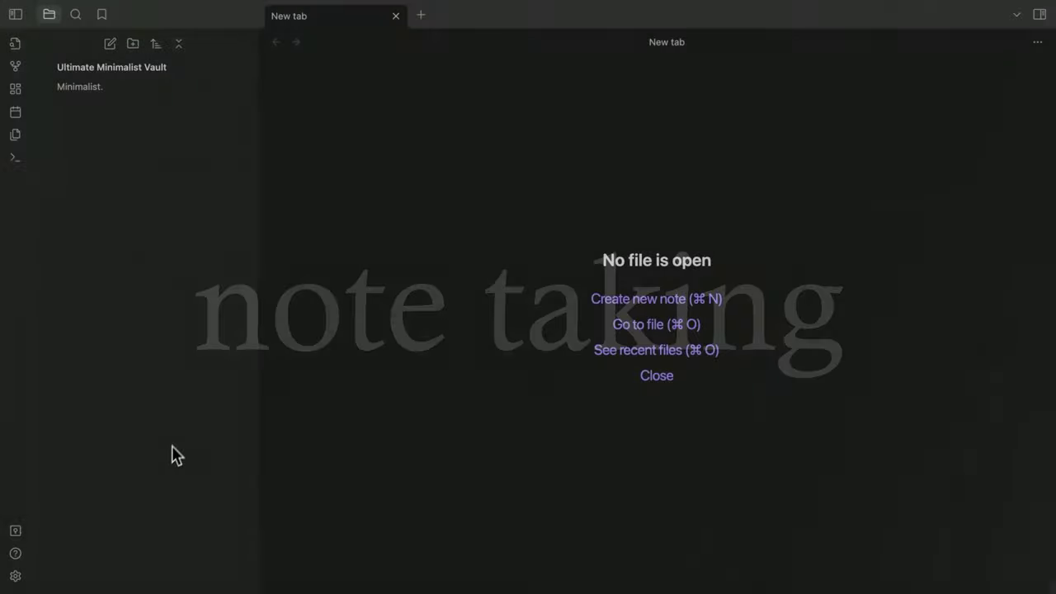
# Step: Create and delete an untitled note, and create another note titled "Note 2"
pyautogui.click(109, 43)
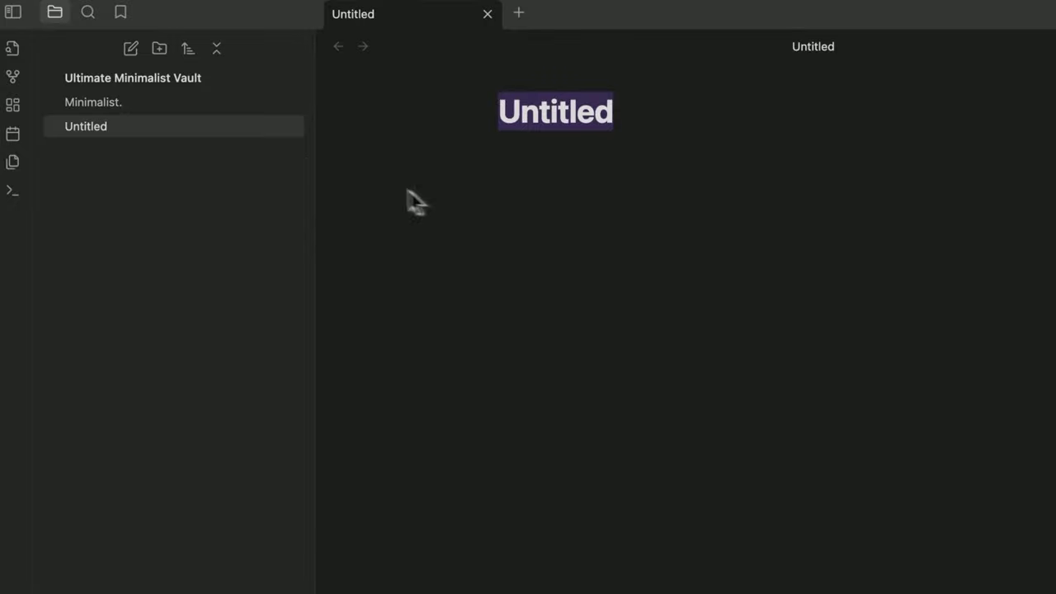
pyautogui.press('super+BackSpace')
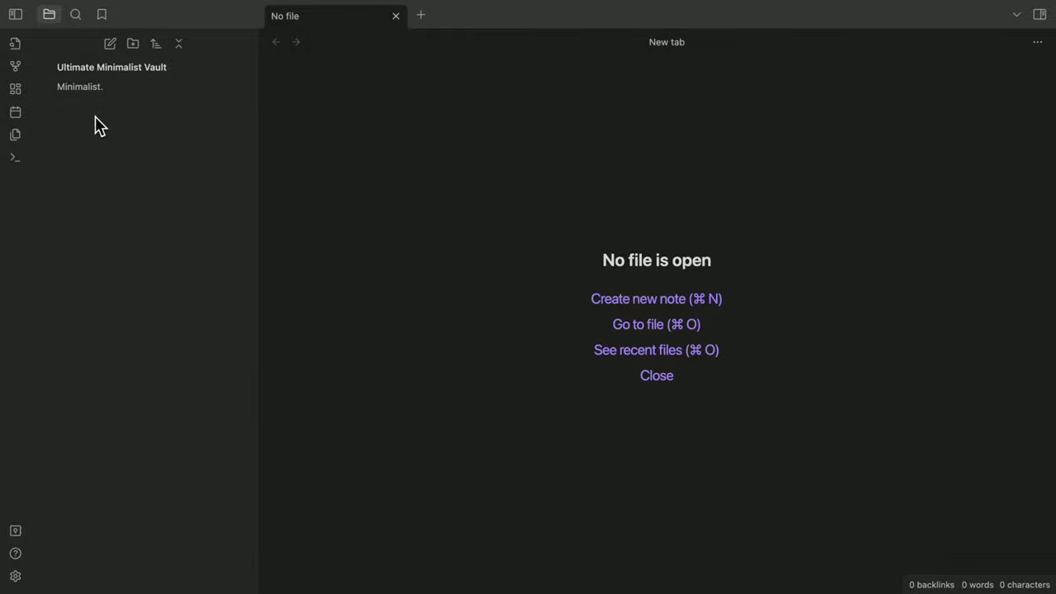
pyautogui.click(109, 43)
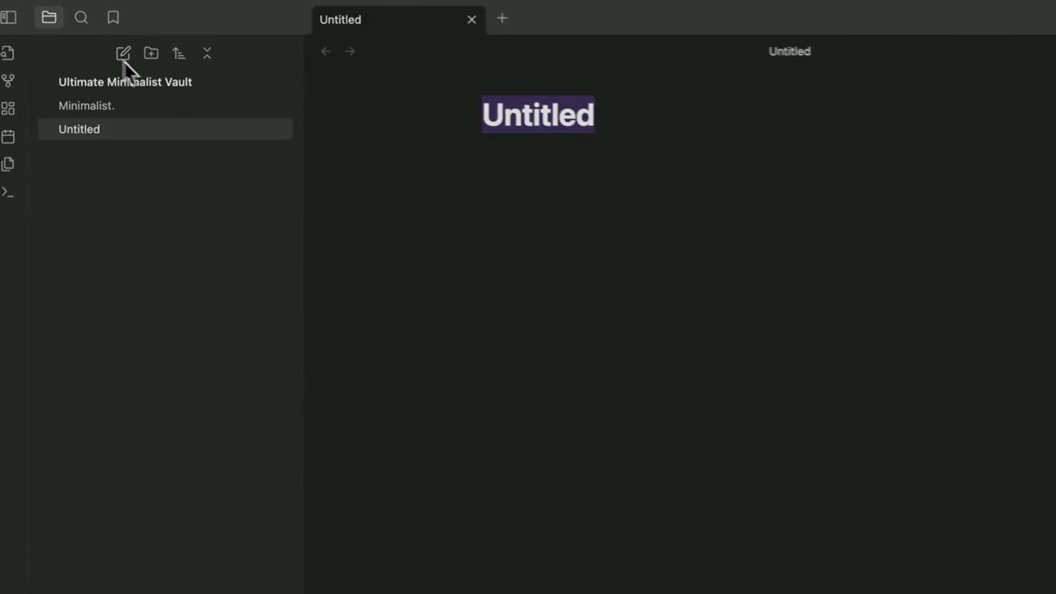
pyautogui.write('Note 2')
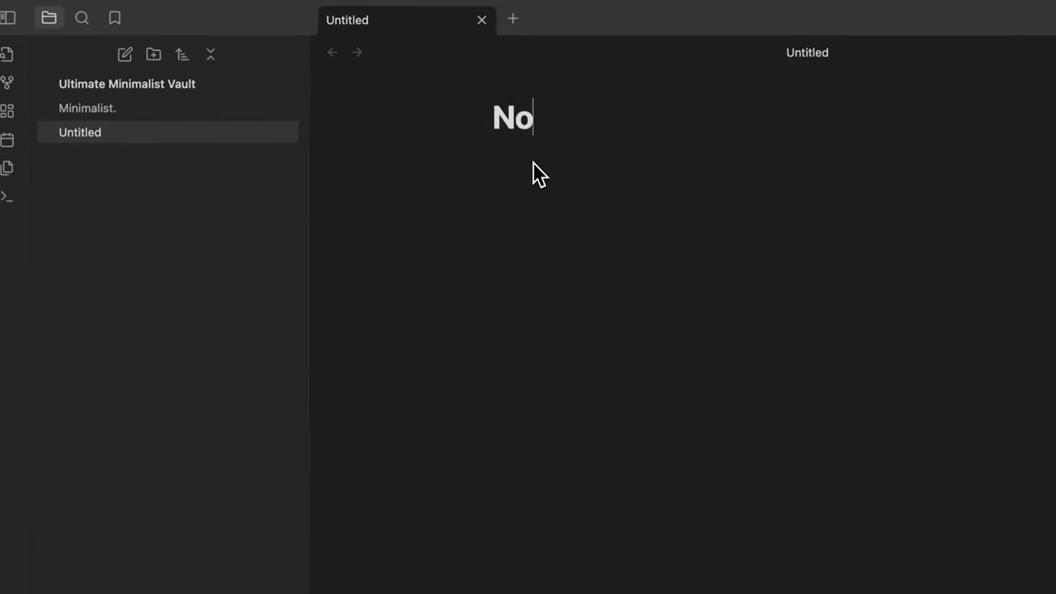
# Step: Create a note titled "Note 3" with the body text "asdas", and add "asdadasdasd" to Note 2
pyautogui.click(125, 59)
pyautogui.write('Note 3')
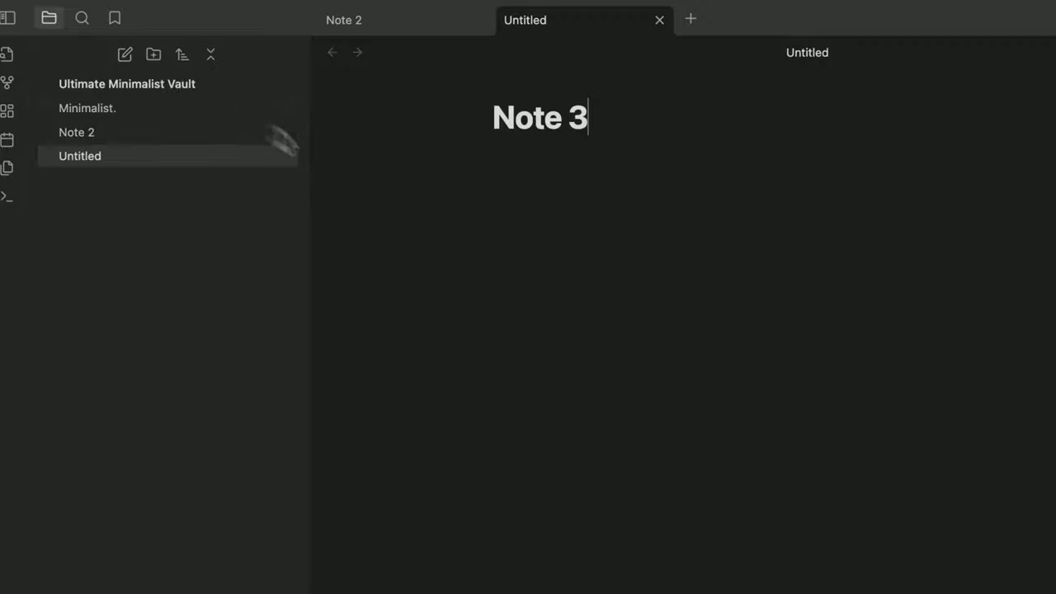
pyautogui.press('Return')
pyautogui.write('asdas')
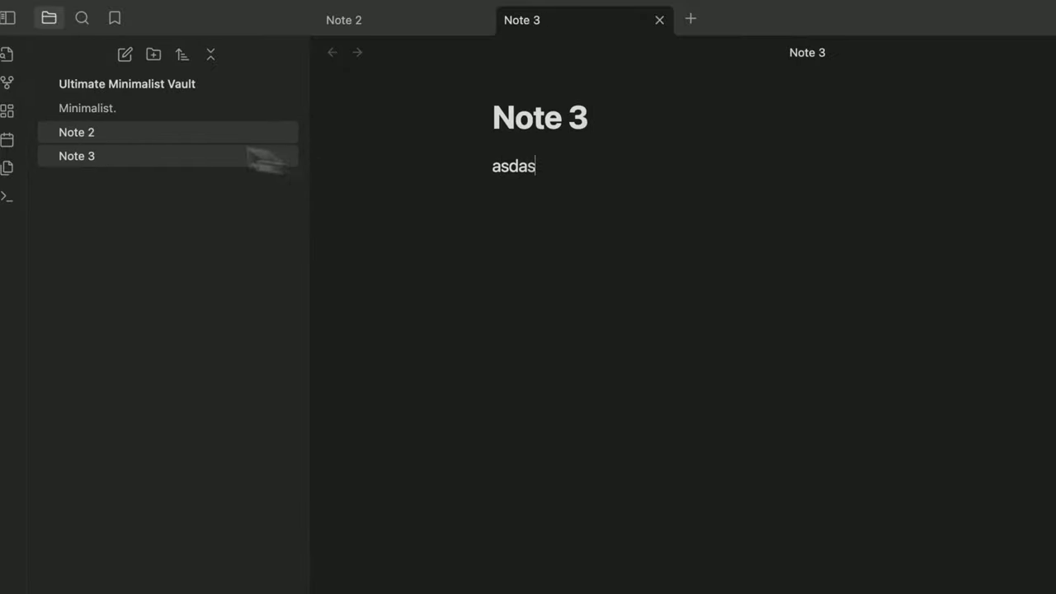
pyautogui.click(119, 134)
pyautogui.write('asdadasdasd')
# Step: Switch back and forth between the Minimalist., Note 2 and Note 3 notes to view each one
pyautogui.click(198, 155)
pyautogui.click(185, 116)
pyautogui.click(190, 152)
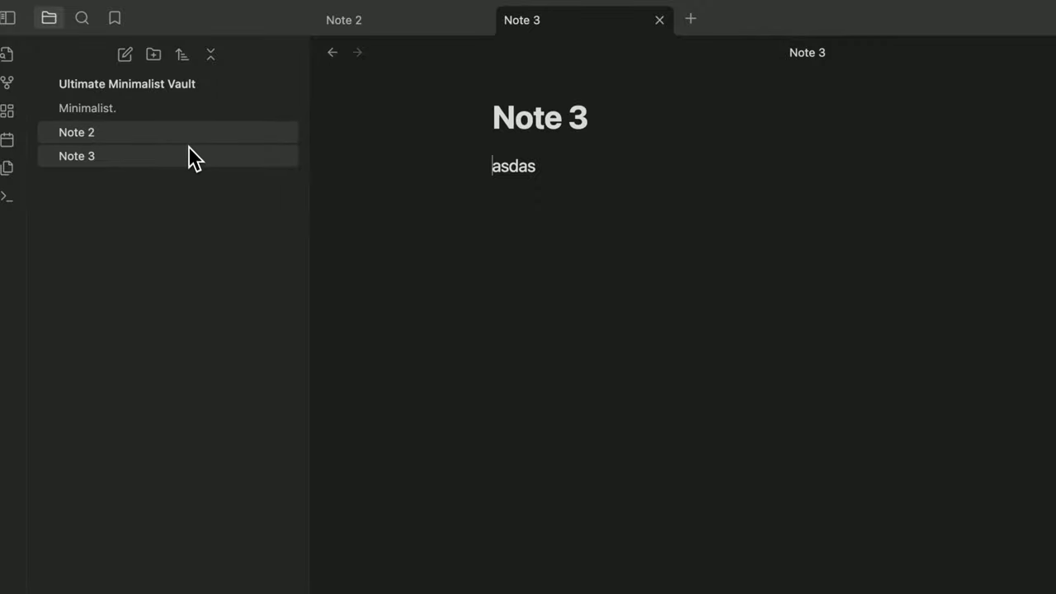
pyautogui.click(168, 117)
pyautogui.click(175, 134)
pyautogui.click(186, 158)
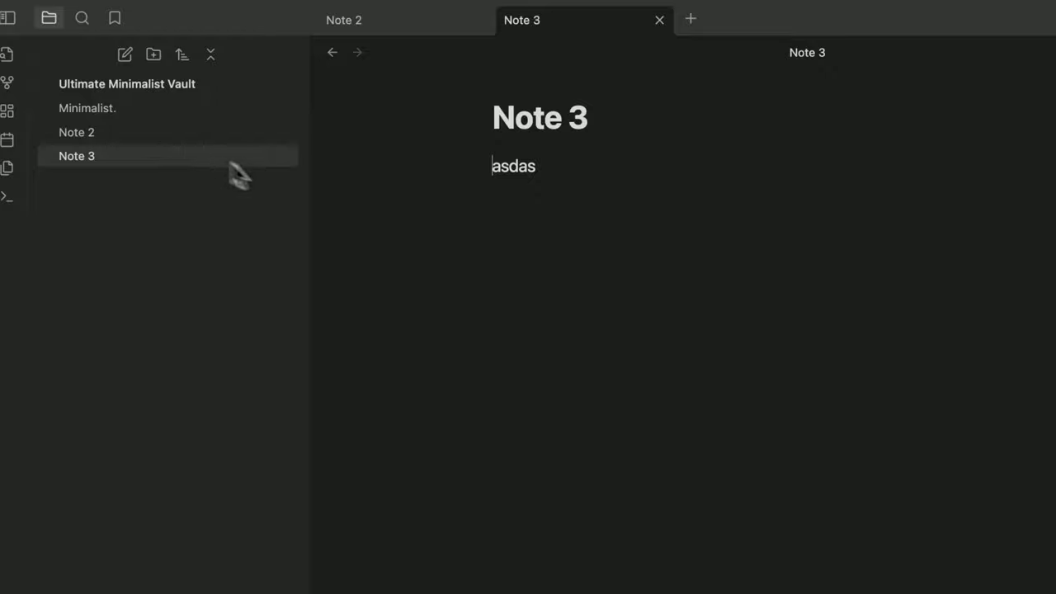
# Step: Copy the body text of Note 3, paste it into the Minimalist. note, and open Note 2
pyautogui.hotkey('ctrl', 'a')
pyautogui.hotkey('ctrl', 'c')
pyautogui.click(165, 108)
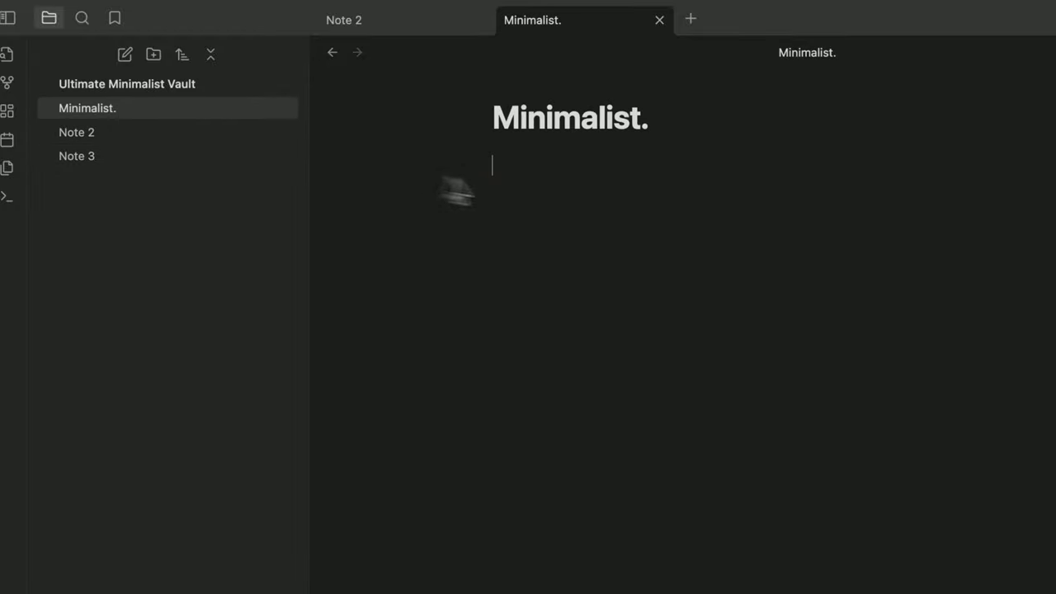
pyautogui.hotkey('ctrl', 'v')
pyautogui.click(197, 134)
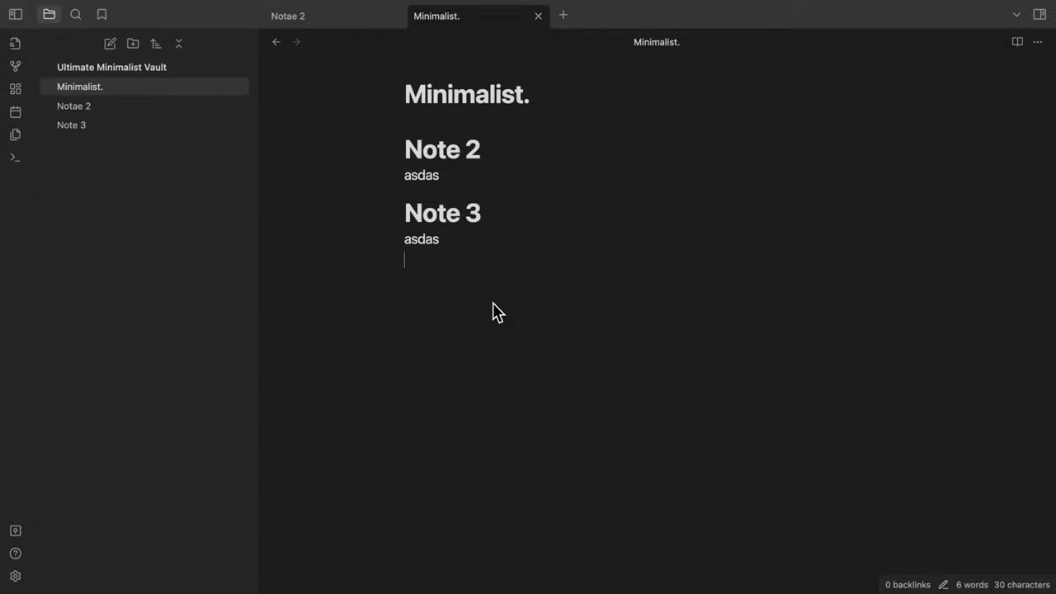
# Step: Highlight the Note 2 and Note 3 sections in the Minimalist. note, and clear the selection
pyautogui.moveTo(474, 281); pyautogui.dragTo(316, 136)
pyautogui.click(533, 240)
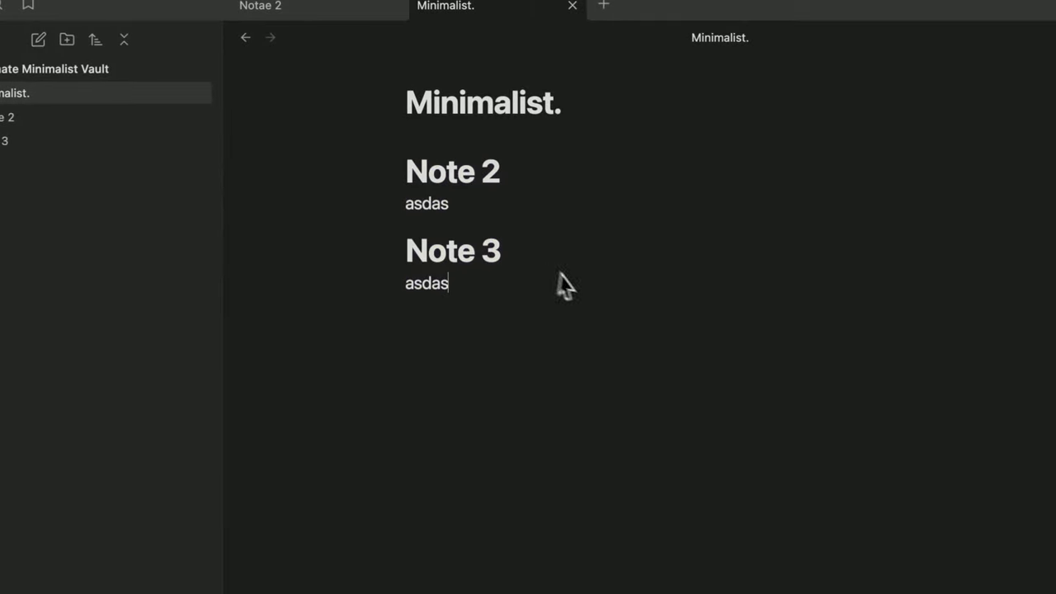
pyautogui.press('Return')
pyautogui.moveTo(567, 306); pyautogui.dragTo(242, 40)
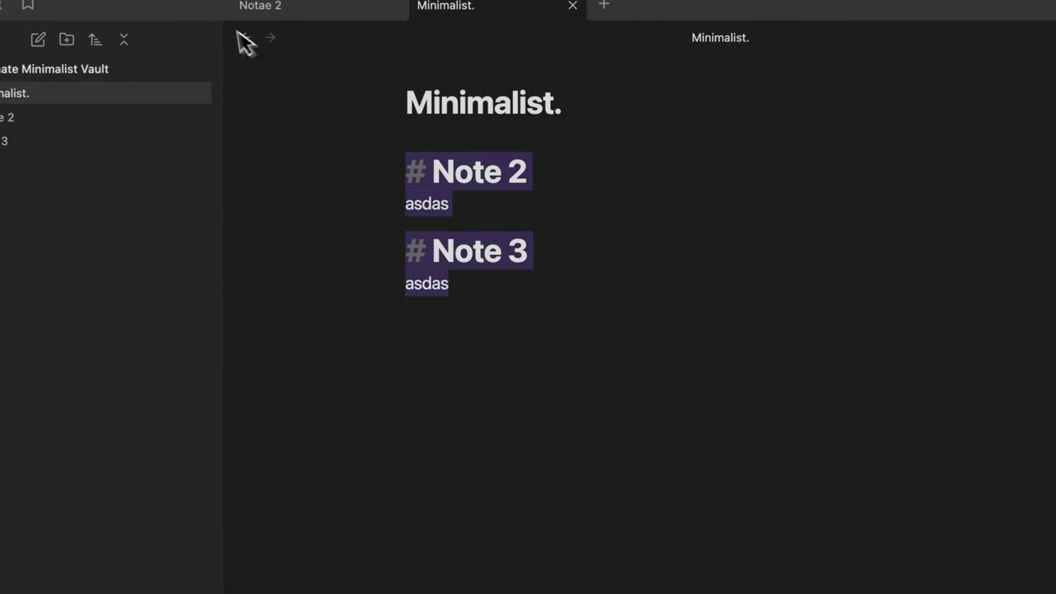
pyautogui.click(691, 366)
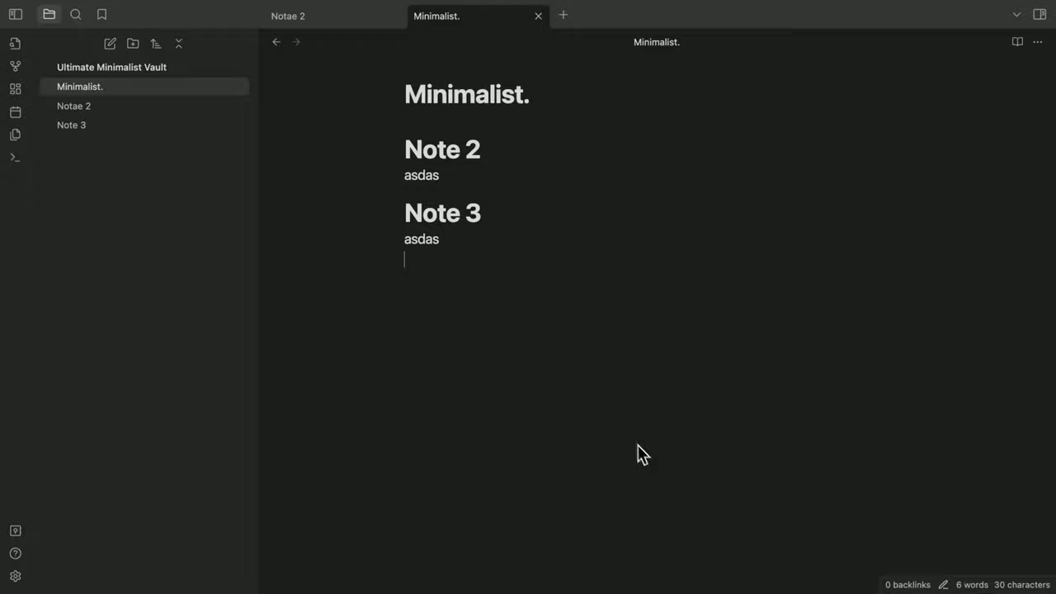
# Step: Delete the Note 3 heading and its text from the Minimalist. note
pyautogui.moveTo(495, 249); pyautogui.dragTo(364, 248)
pyautogui.press('BackSpace')
pyautogui.press('BackSpace')
pyautogui.press('BackSpace')
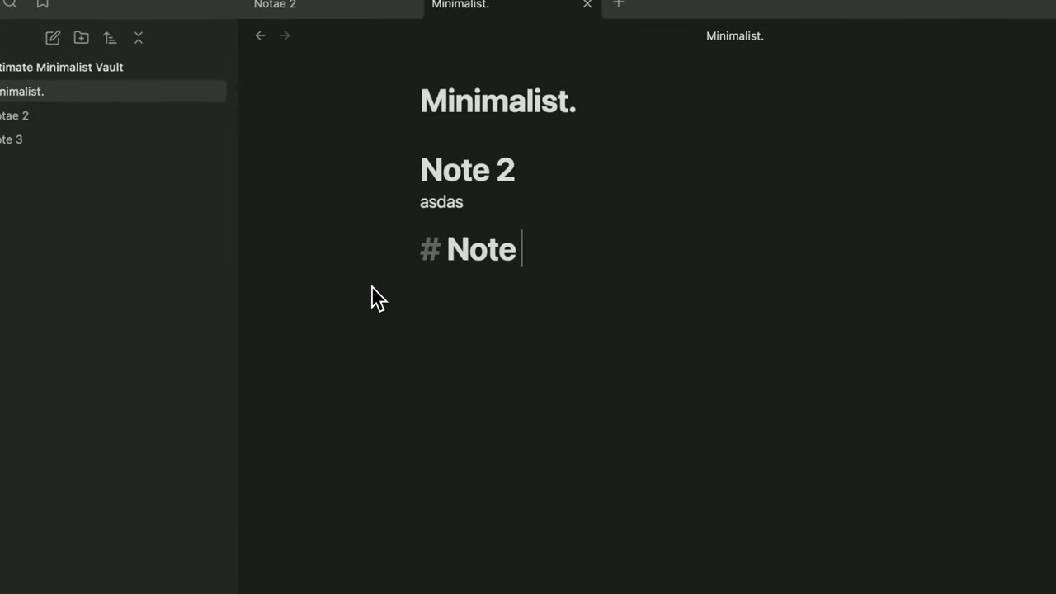
pyautogui.press('BackSpace')
pyautogui.press('BackSpace')
pyautogui.press('BackSpace')
pyautogui.press('BackSpace')
pyautogui.press('BackSpace')
pyautogui.press('BackSpace')
pyautogui.press('BackSpace')
# Step: Delete the Note 2 heading and the "asdas" text below it, emptying the Minimalist. note
pyautogui.moveTo(546, 170); pyautogui.dragTo(358, 168)
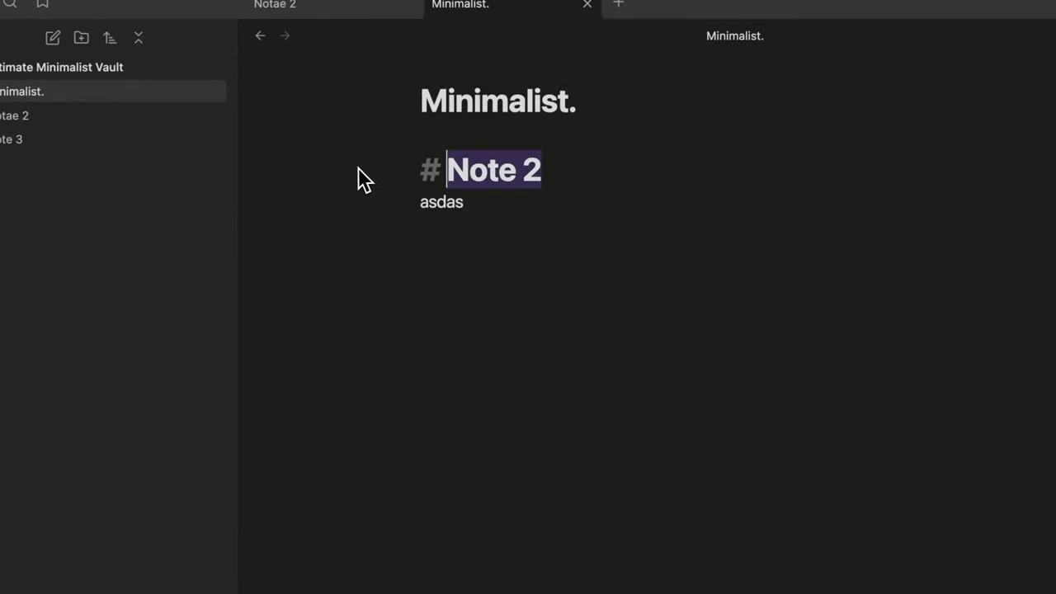
pyautogui.press('BackSpace')
pyautogui.press('BackSpace')
pyautogui.press('BackSpace')
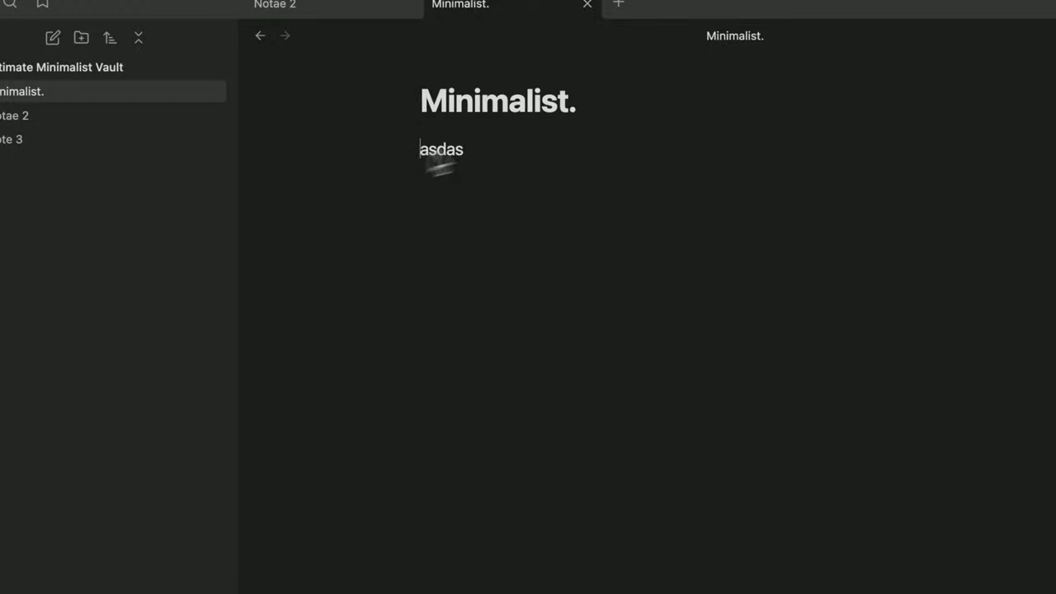
pyautogui.moveTo(471, 157); pyautogui.dragTo(347, 160)
pyautogui.press('BackSpace')
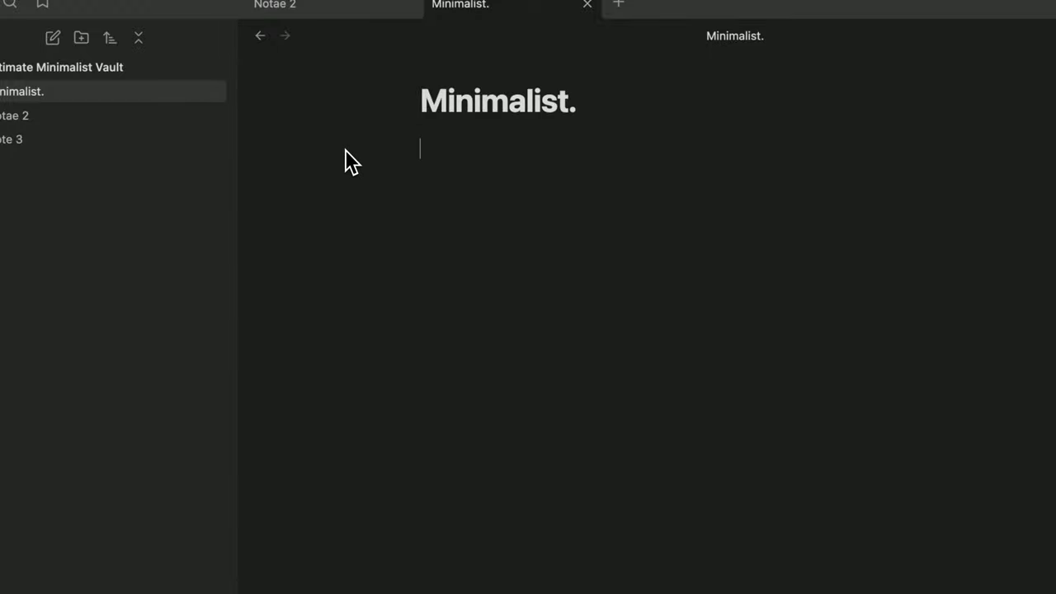